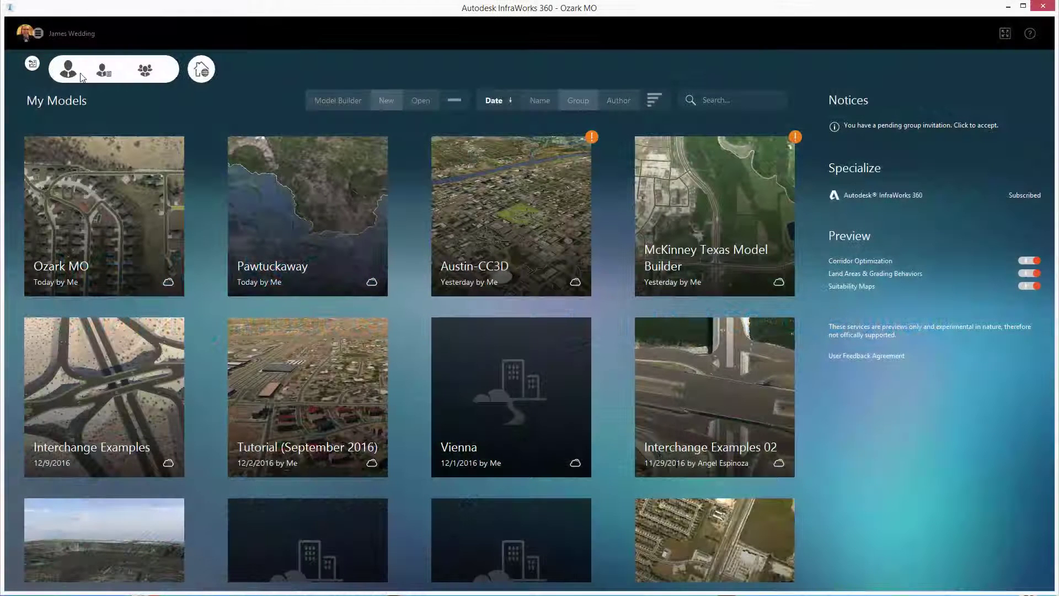
Open Manage Group Membership to list the four existing groups and pending invitations.
left_click(145, 71)
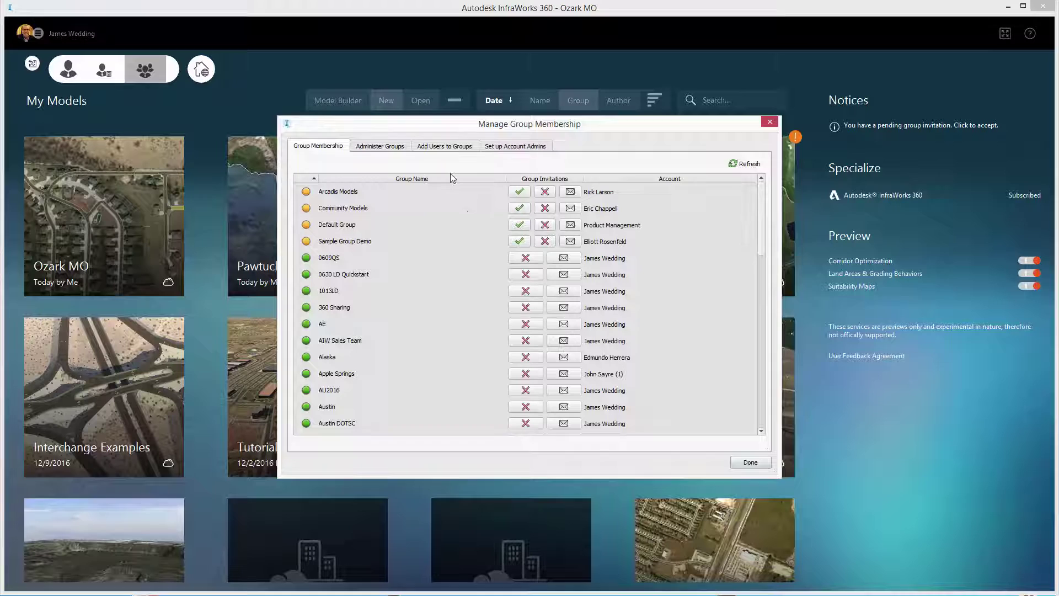
Add a group named 'Nurture Accounts' under Administer Groups and open its Users (0) list.
left_click(401, 151)
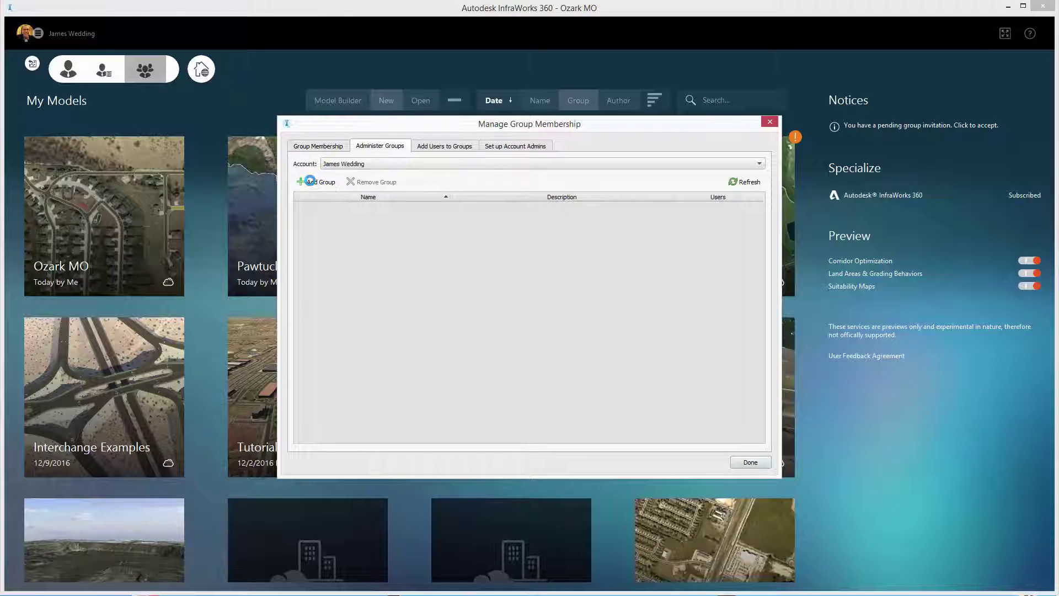
left_click(318, 182)
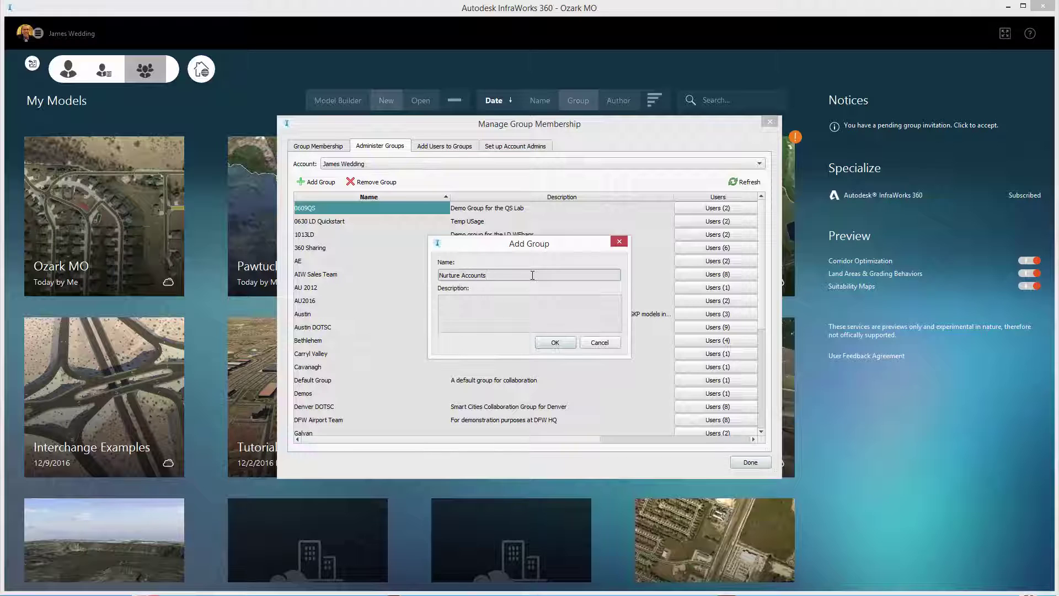
key("Return")
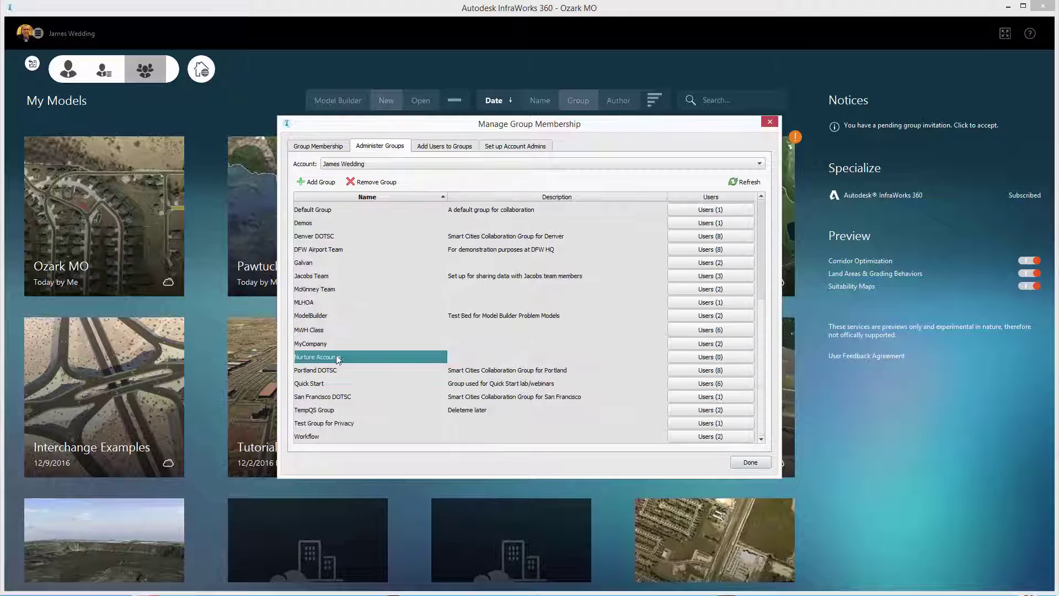
left_click(711, 358)
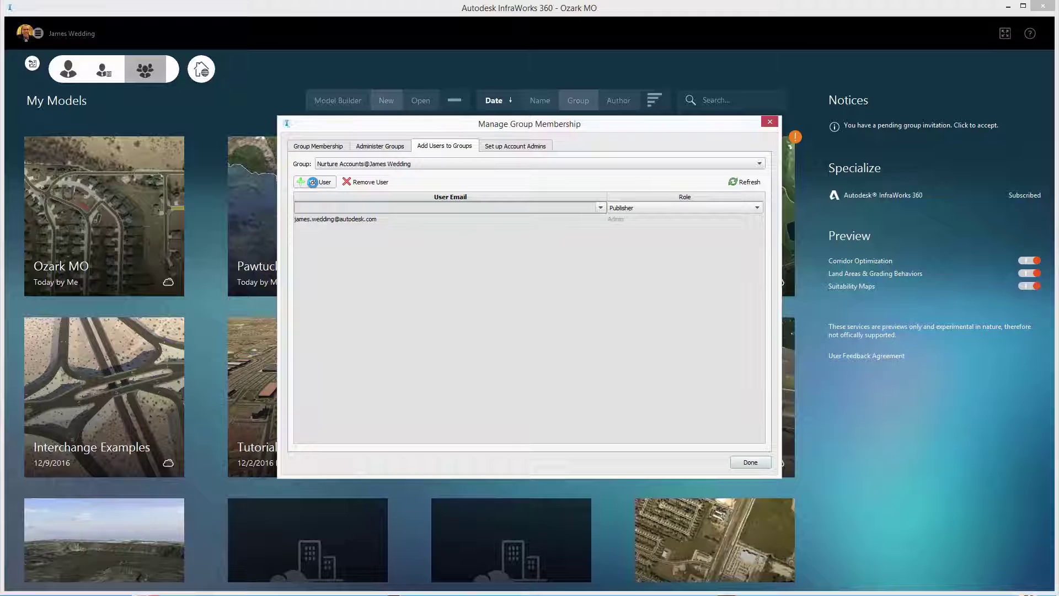
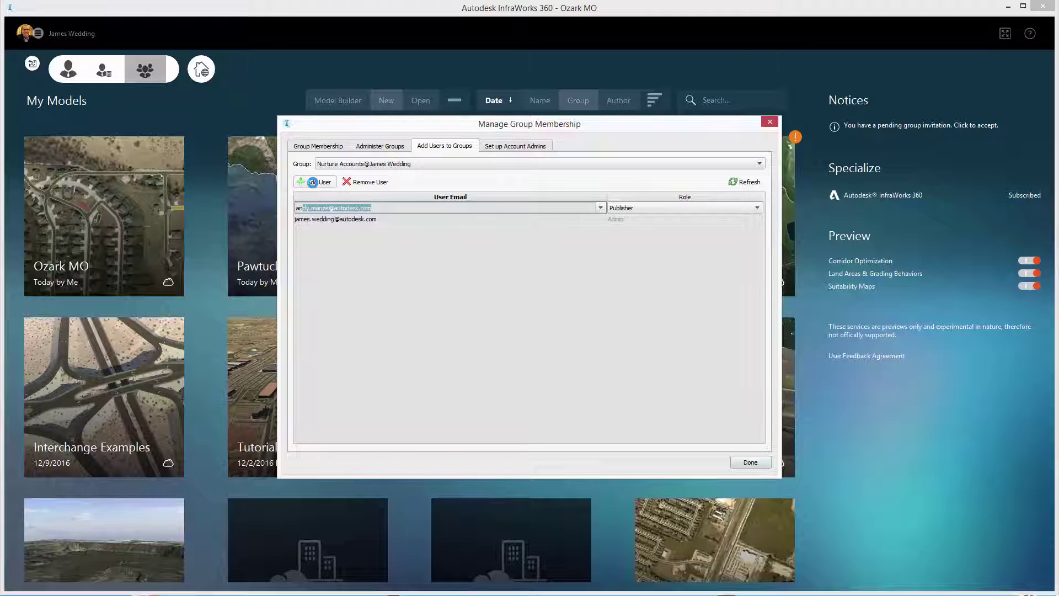
Add two colleagues' e-mail addresses as Publisher members of Nurture Accounts and confirm with Done.
left_click(313, 182)
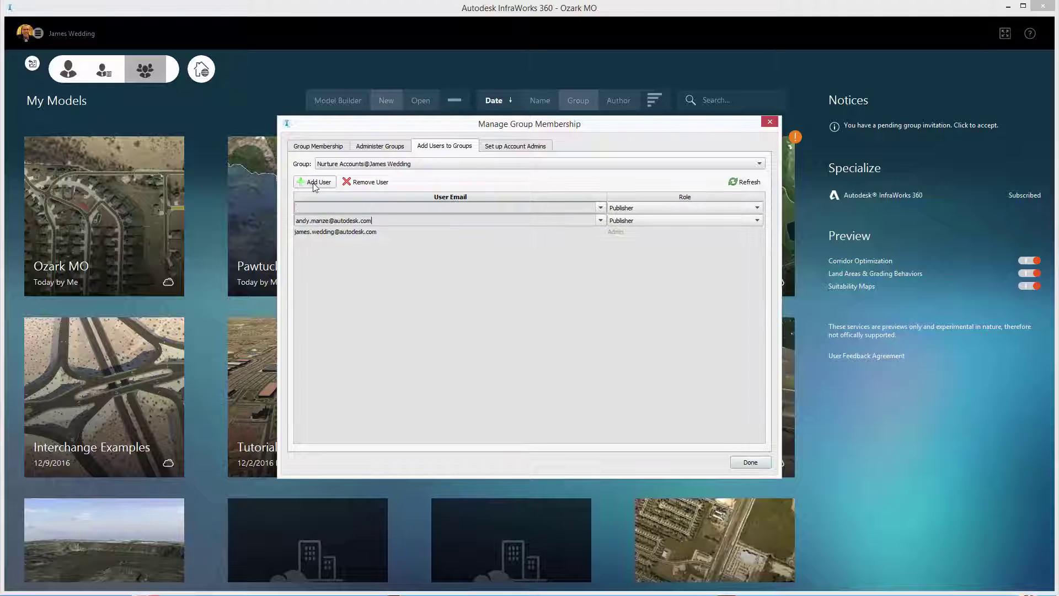
key("Tab")
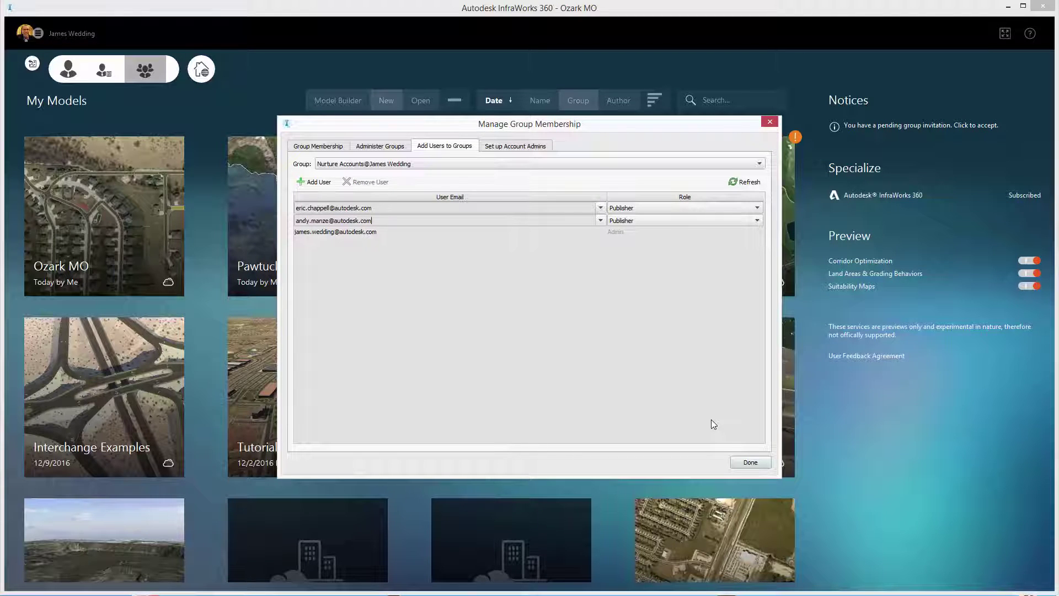
left_click(592, 201)
left_click(540, 145)
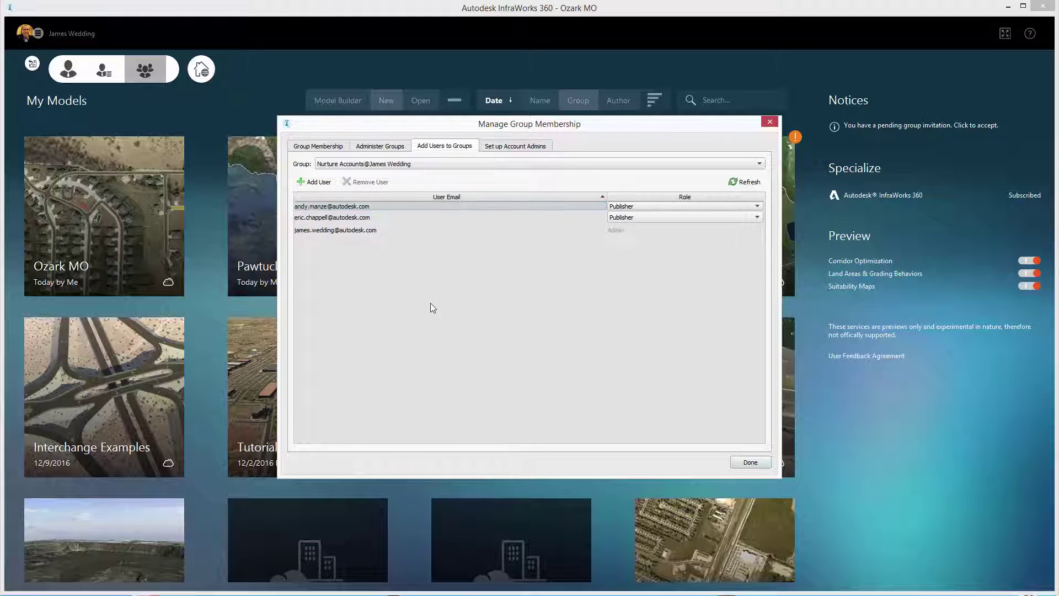
Close the group manager, open the Ozark MO model and show its Scenario Browser.
left_click(750, 463)
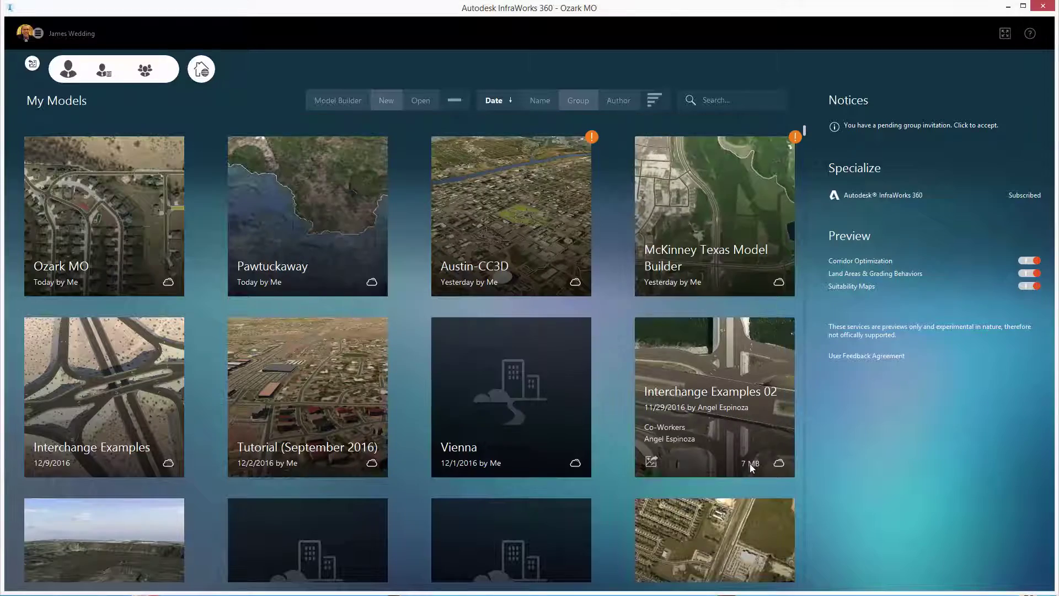
left_click(32, 63)
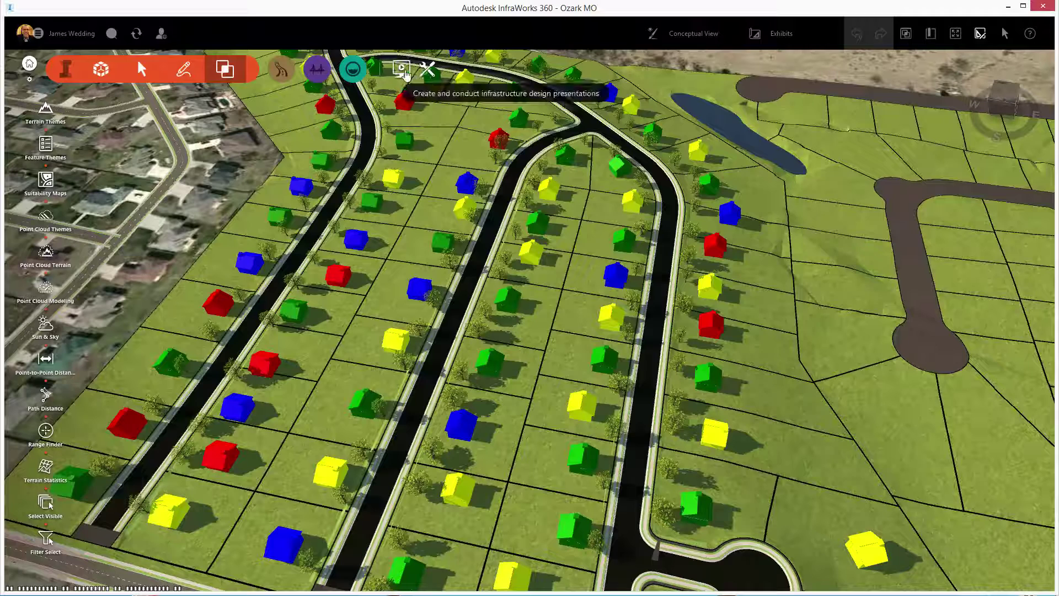
left_click(401, 69)
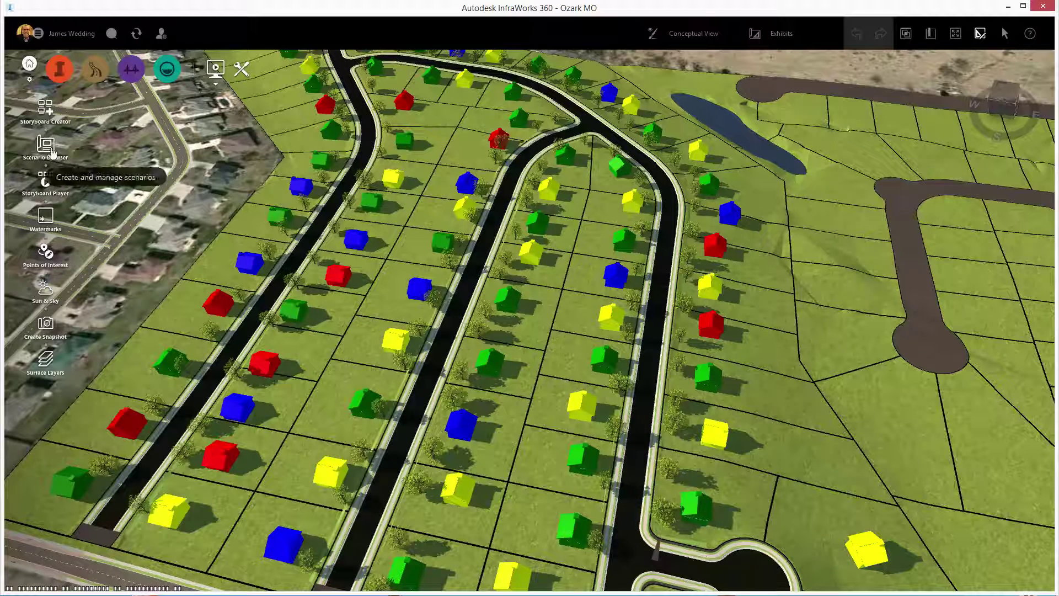
left_click(50, 152)
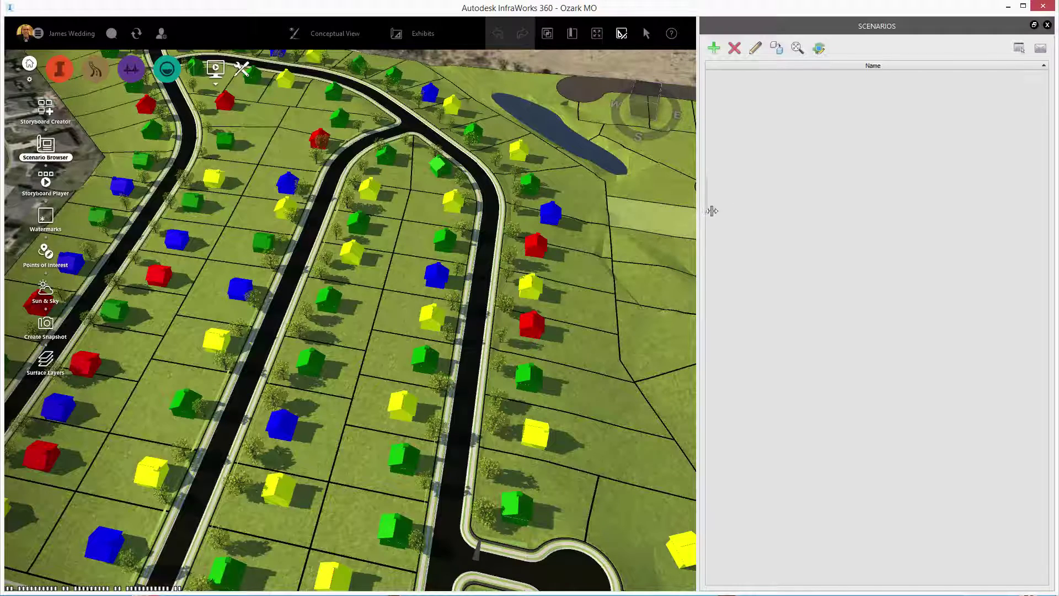
Widen the map, add 'Ozark MO - Scenario' and describe it as 'Overall Development View'.
left_click_drag(712, 211, 793, 225)
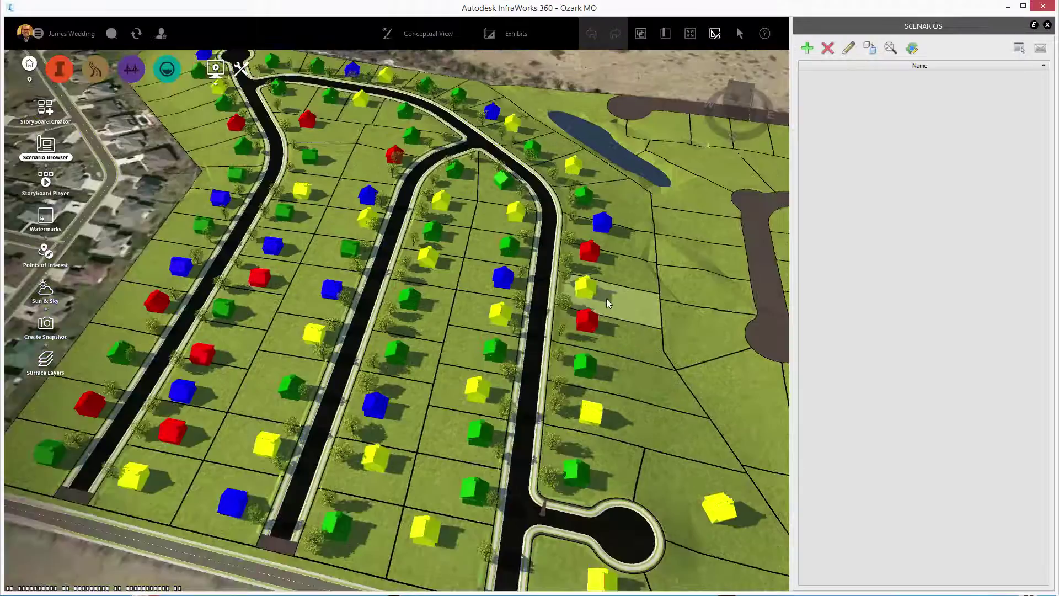
scroll(607, 303, "down", 5)
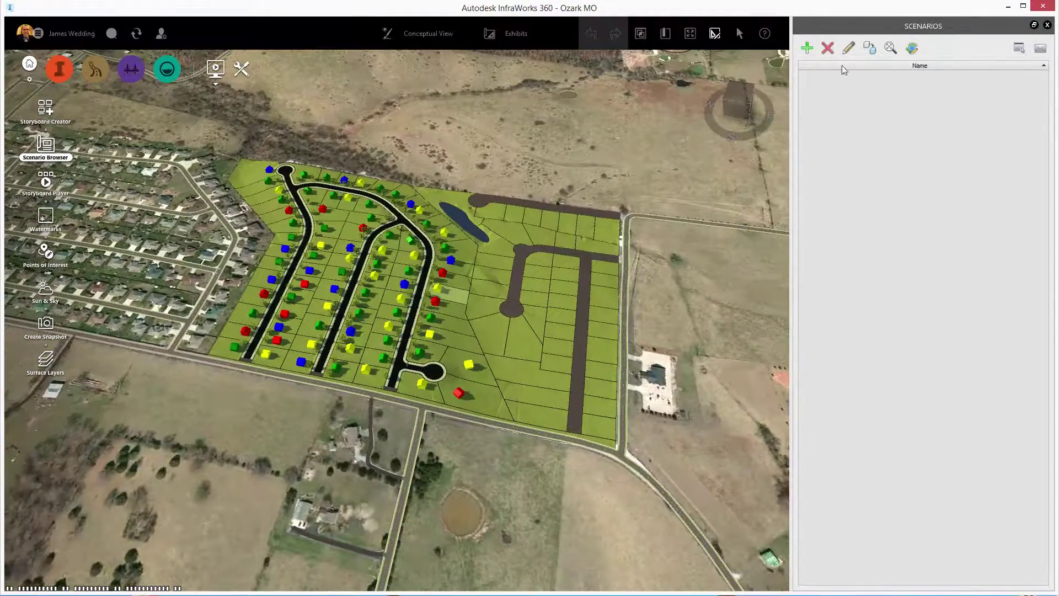
left_click(807, 49)
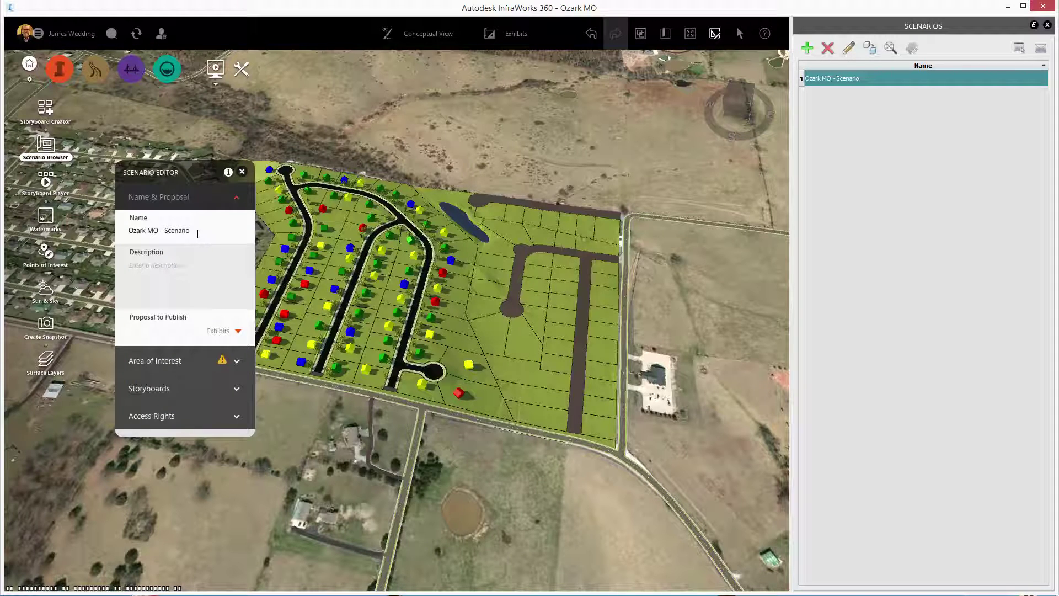
left_click(186, 267)
type("Overall Development Vie")
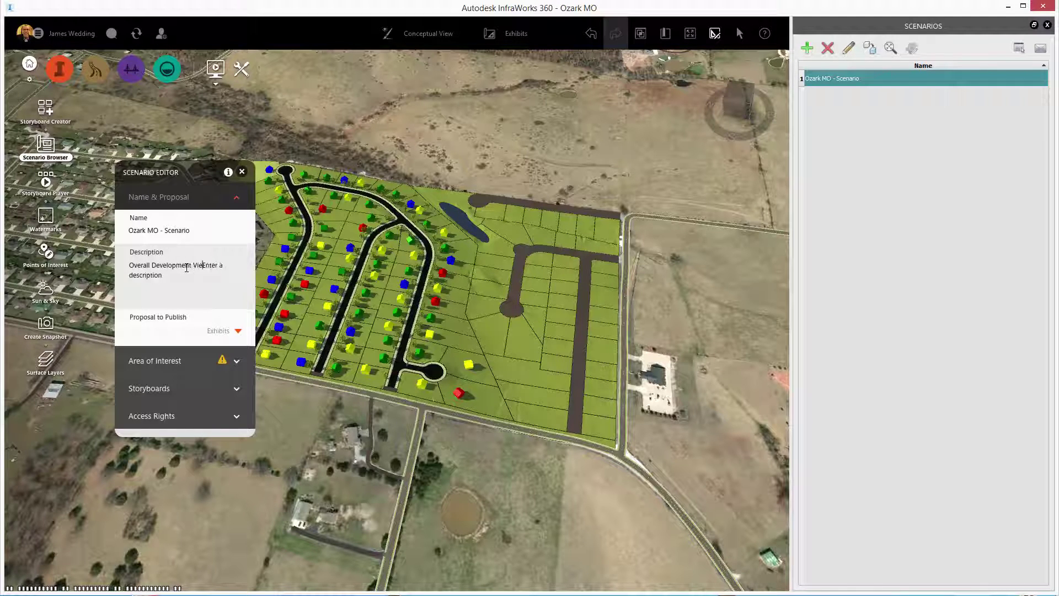
type("w")
Draw a bounding-box area of interest around the subdivision and its surrounding fields.
left_click(223, 361)
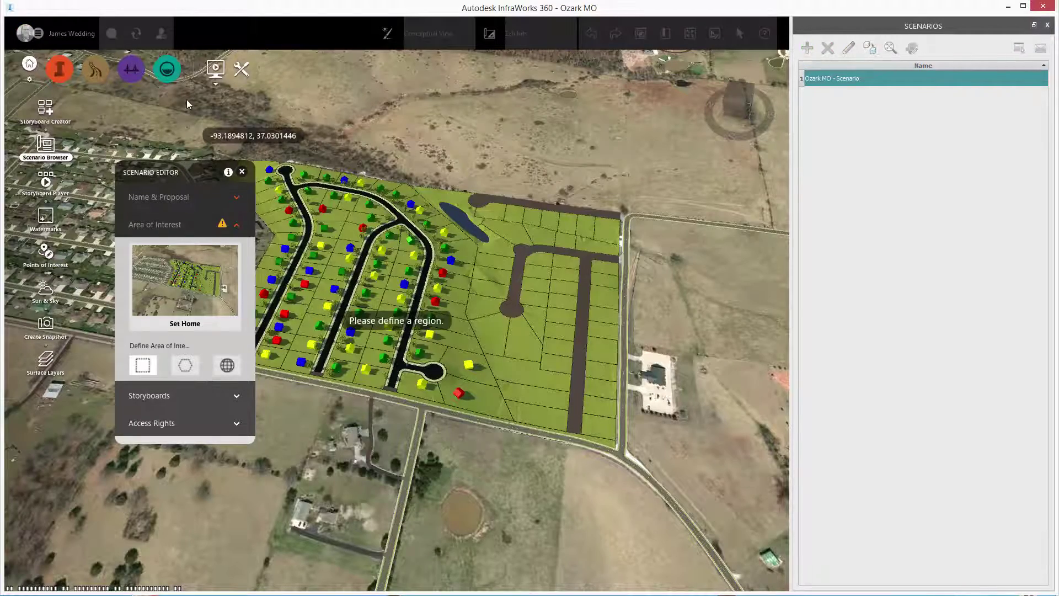
scroll(181, 126, "down", 5)
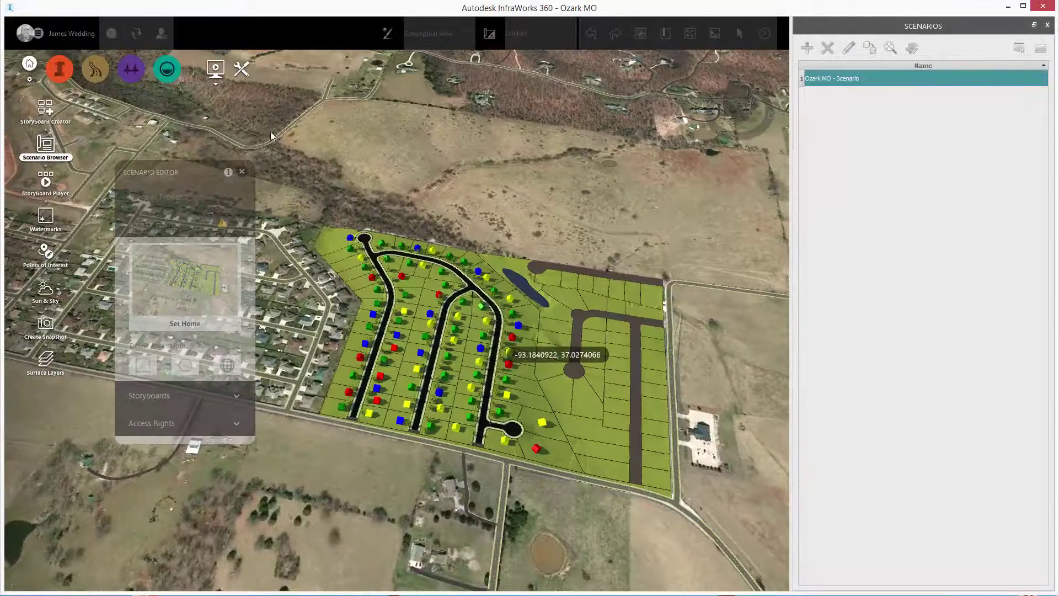
left_click(254, 114)
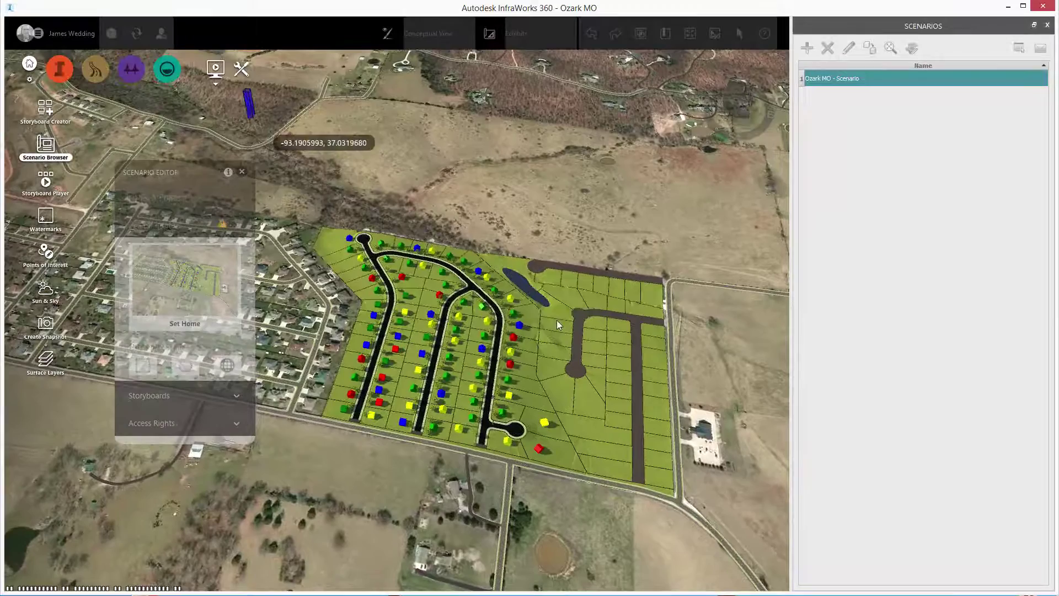
left_click(703, 529)
scroll(618, 441, "down", 3)
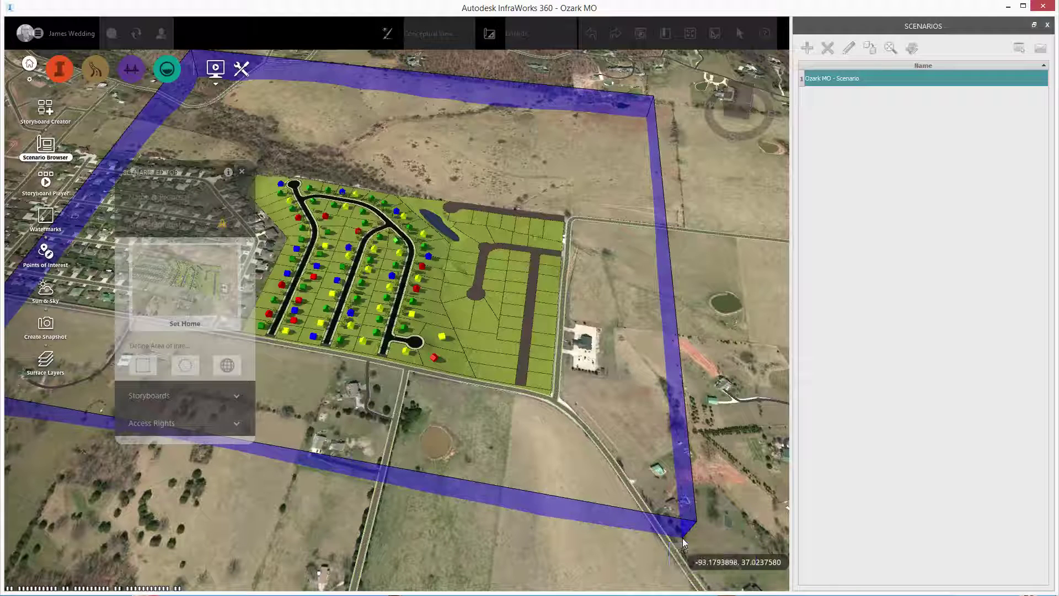
left_click(678, 541)
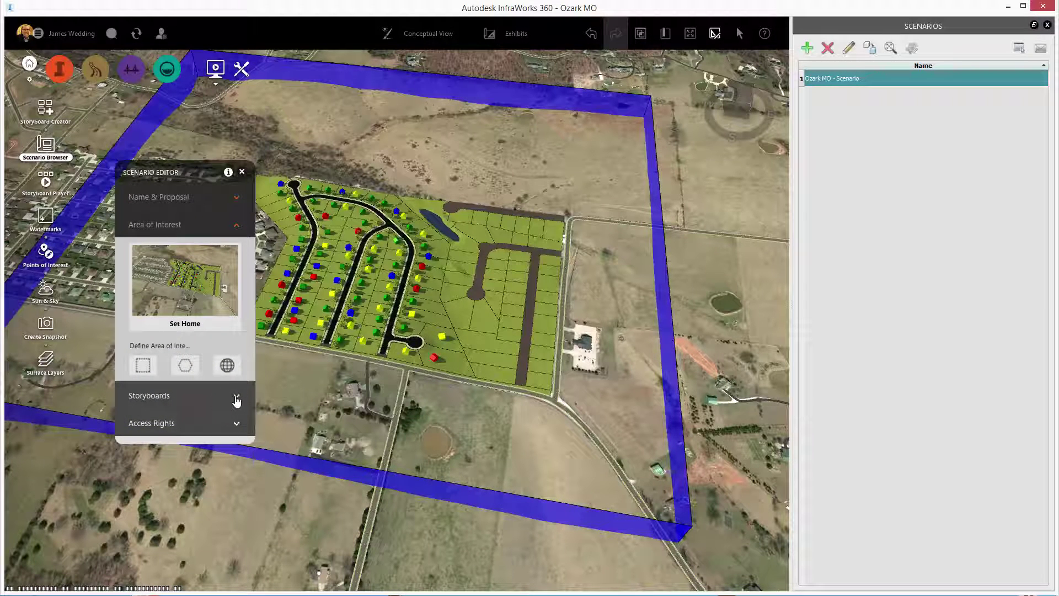
Switch Public Access on under Access Rights, then close the Scenario Editor.
left_click(236, 398)
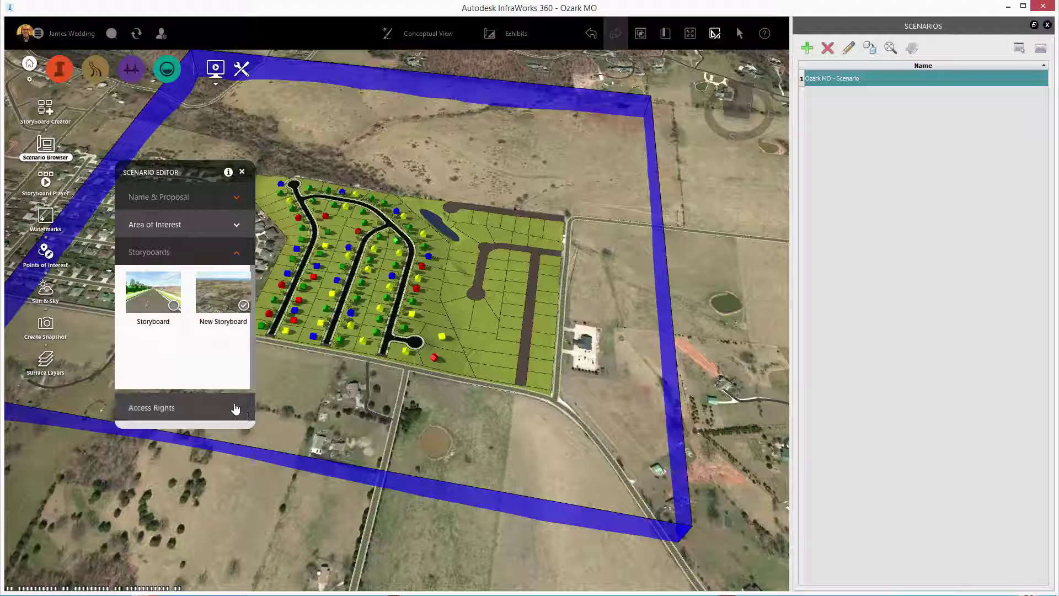
left_click(235, 408)
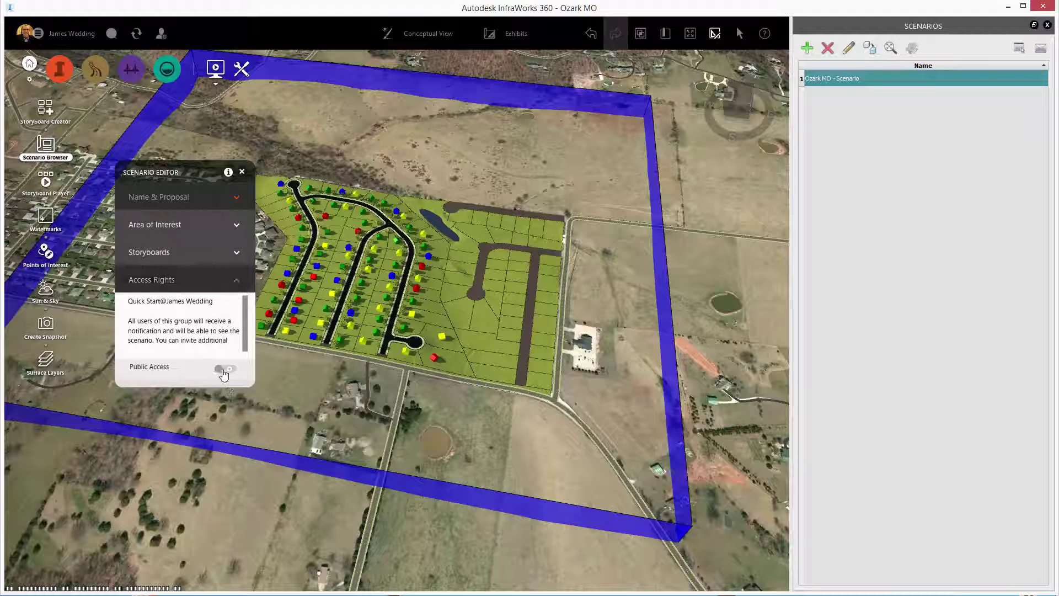
left_click(223, 374)
scroll(241, 337, "down", 1)
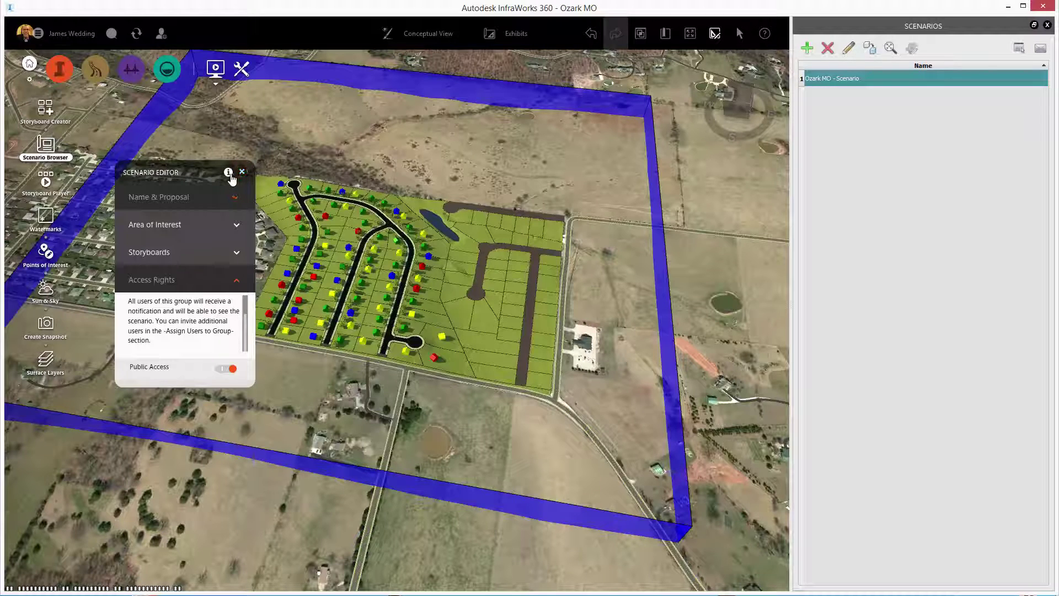
left_click(241, 172)
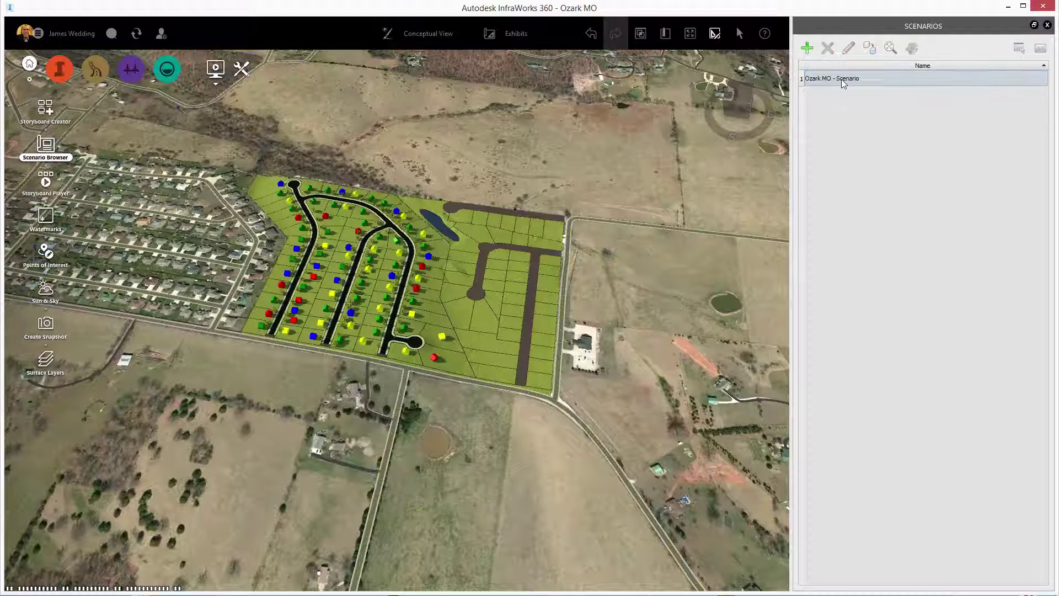
Select Ozark MO - Scenario and sync it to the cloud for the web viewer.
left_click(855, 77)
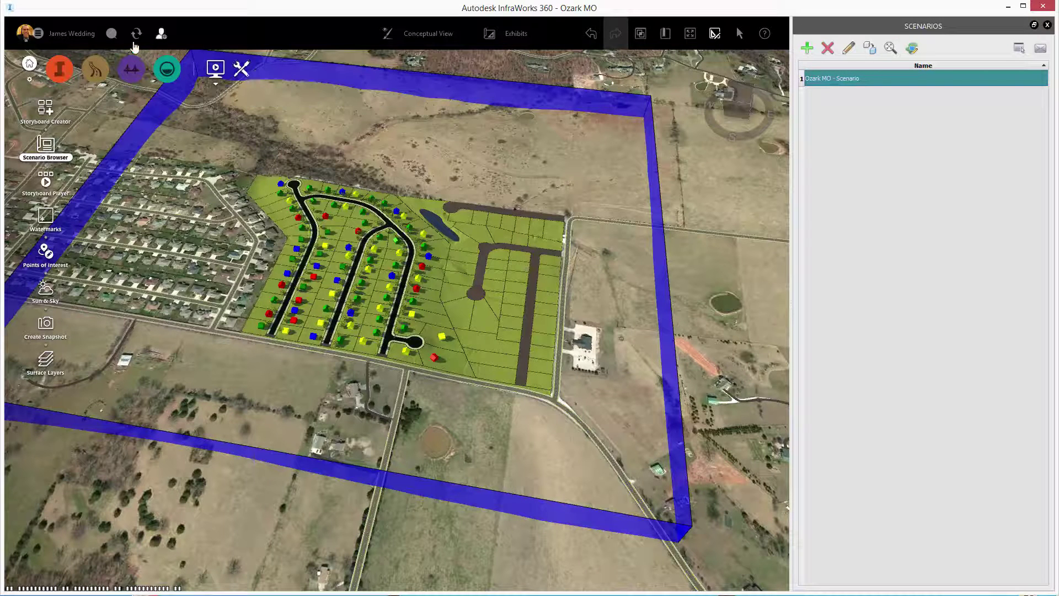
left_click(137, 34)
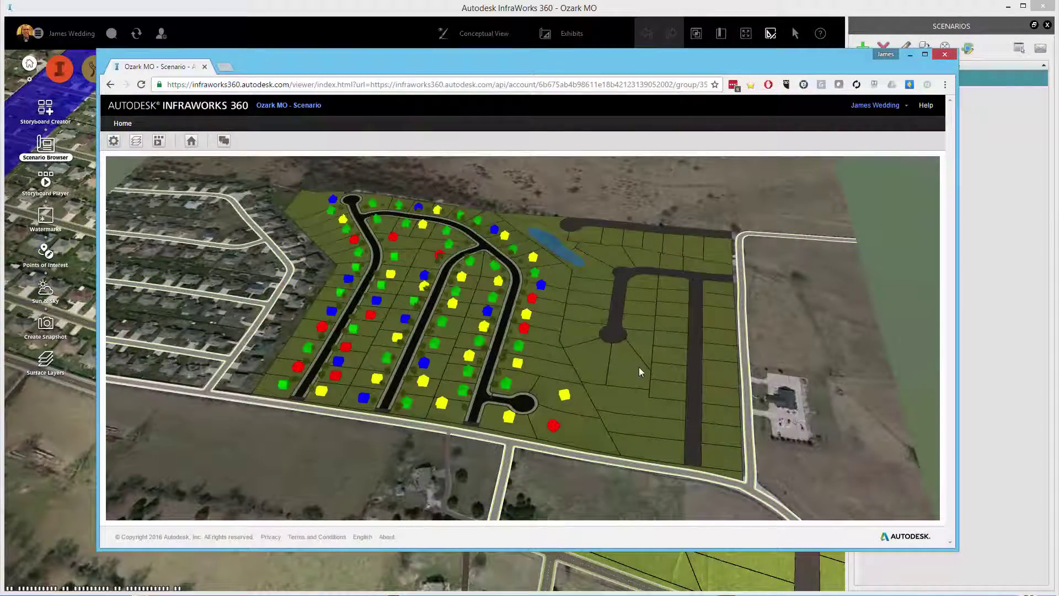
Orbit and zoom in on the coloured house lots so the roads run diagonally.
left_click_drag(639, 371, 669, 307)
scroll(500, 333, "up", 5)
scroll(670, 307, "up", 3)
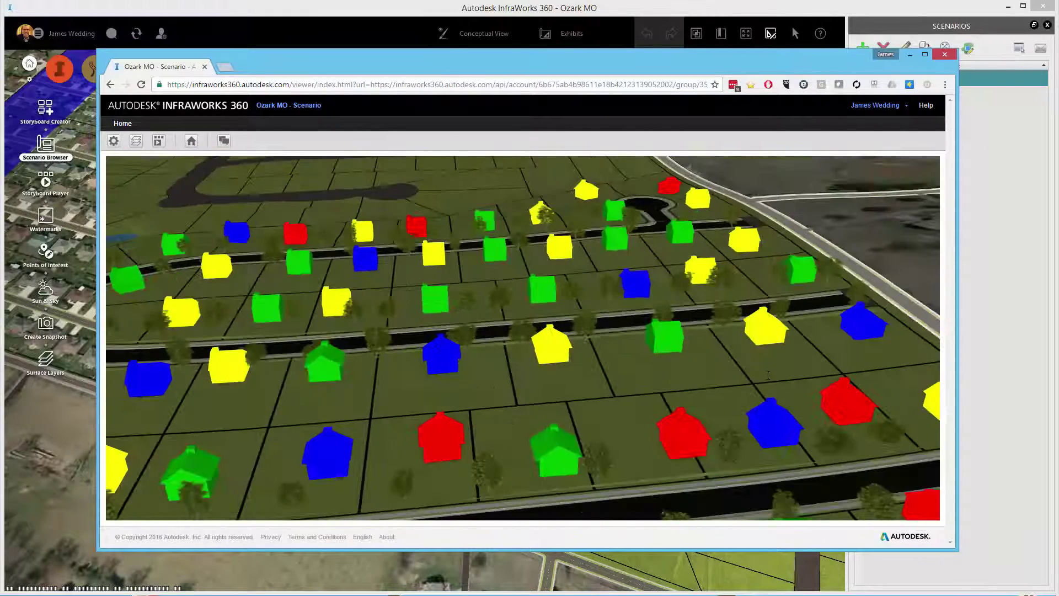
left_click_drag(768, 375, 347, 178)
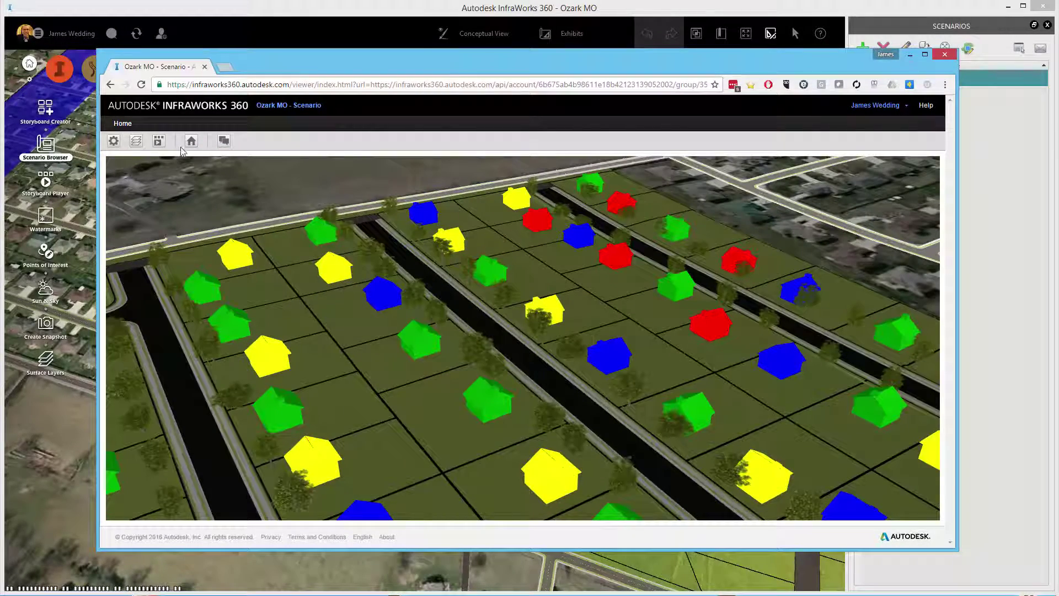
Lower Level of Detail, toggle Auto-Rotate Camera on then off, and raise Navigation Speed.
left_click(113, 141)
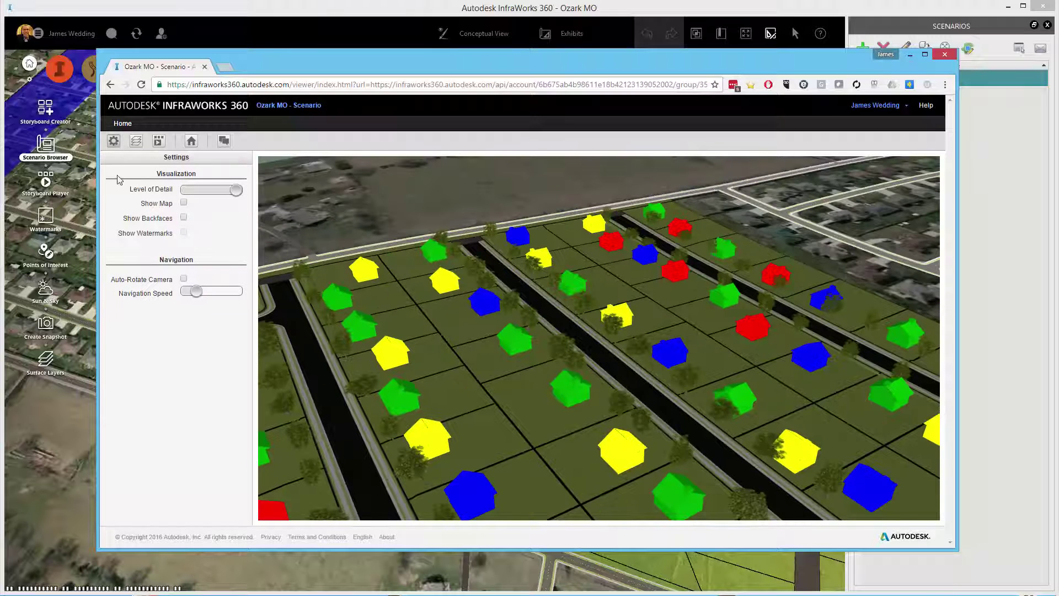
left_click_drag(235, 190, 218, 202)
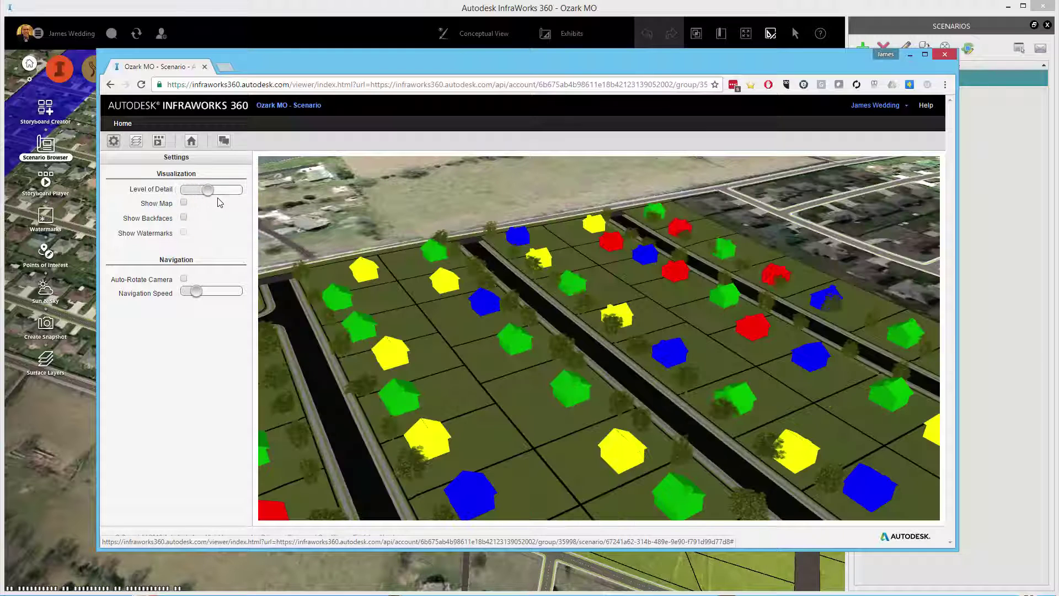
left_click(186, 219)
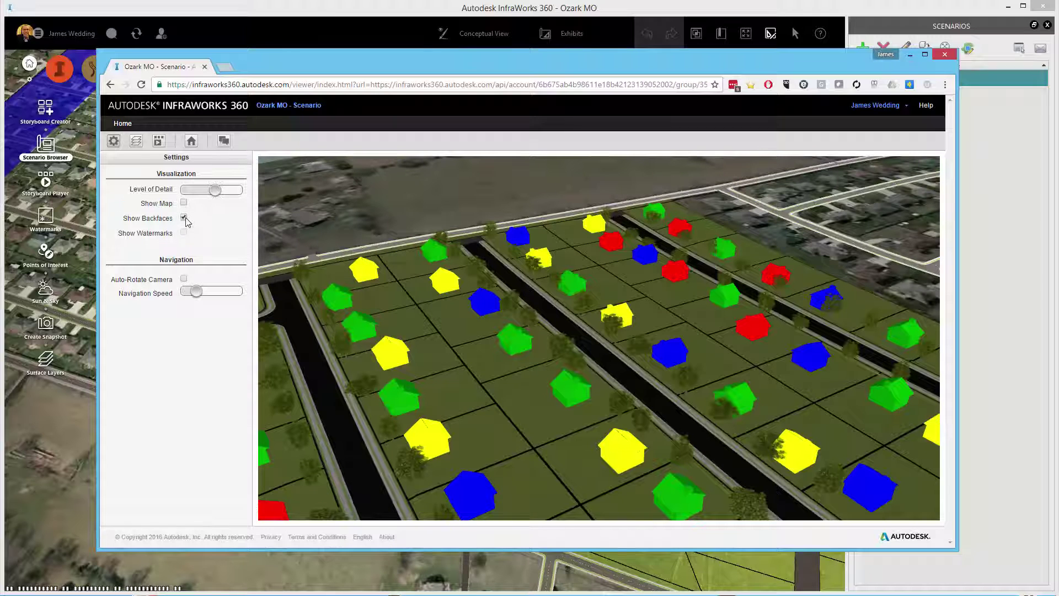
left_click(184, 279)
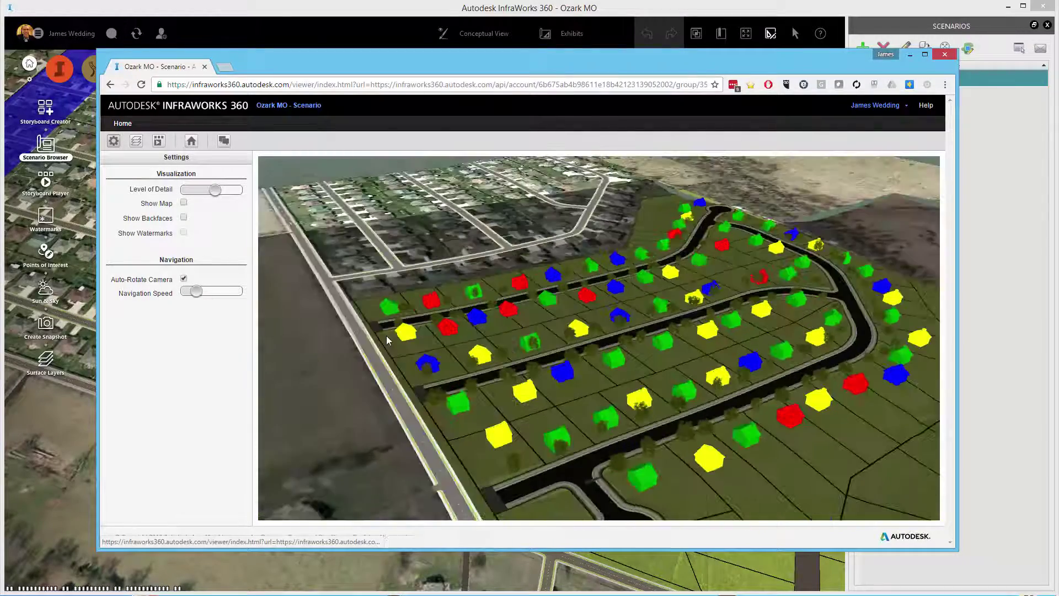
left_click(183, 278)
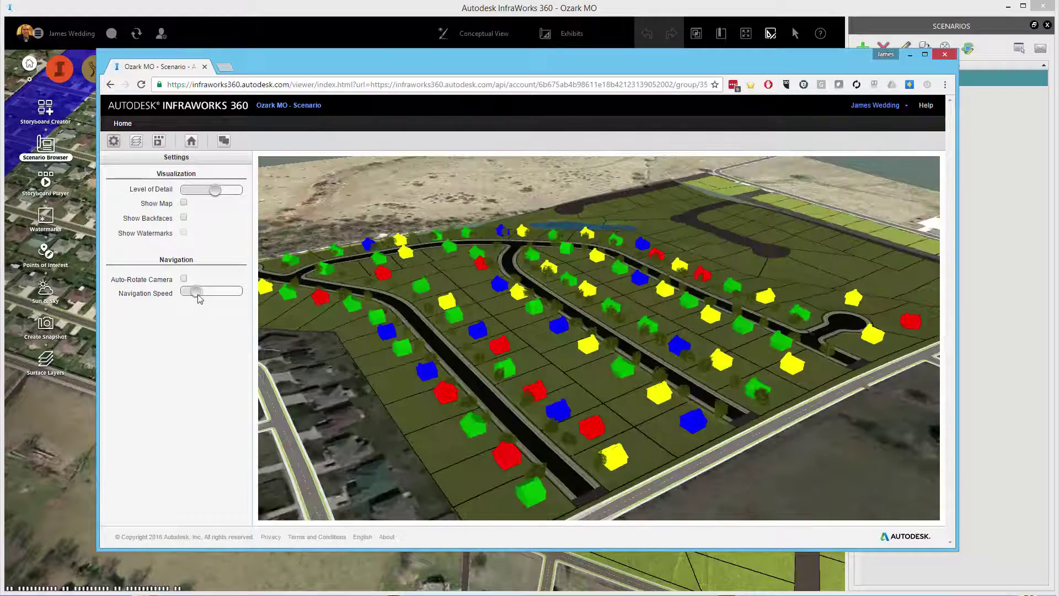
left_click_drag(201, 296, 212, 297)
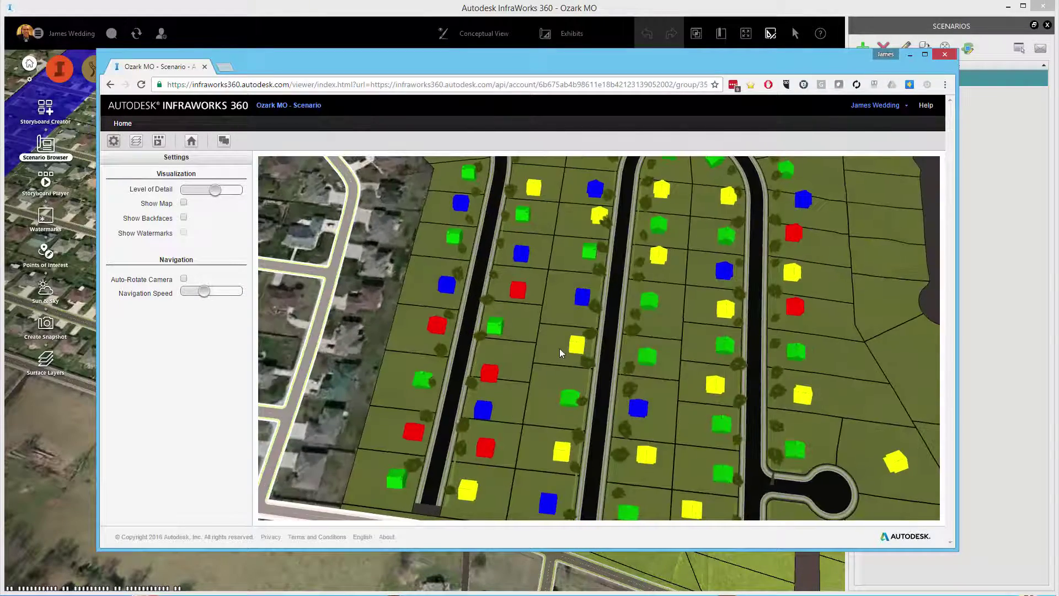
Zoom down to a street-level view of the tree-lined road.
scroll(560, 349, "up", 5)
scroll(613, 329, "up", 5)
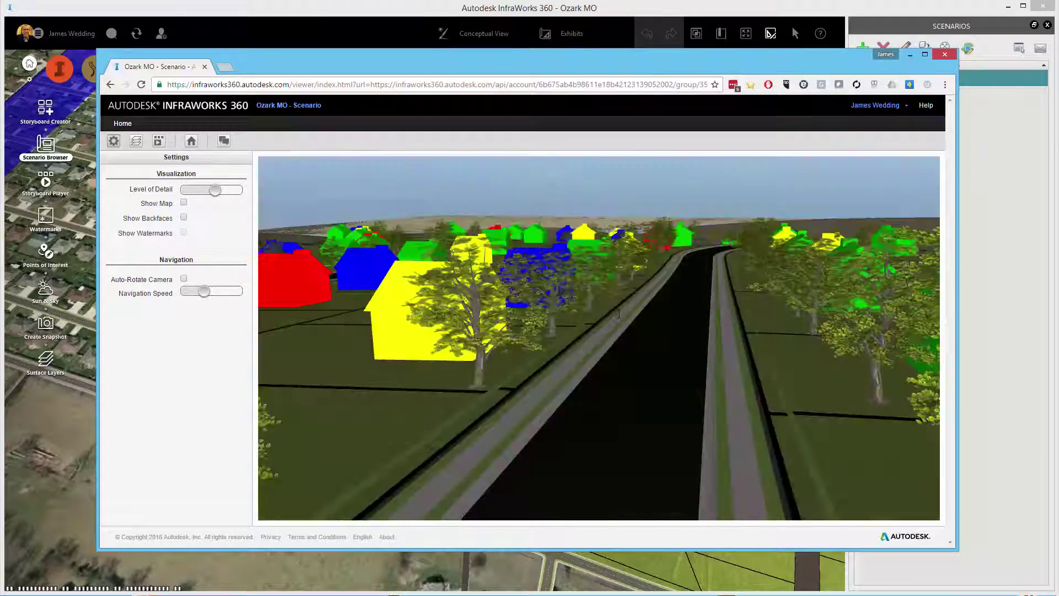
scroll(617, 314, "up", 3)
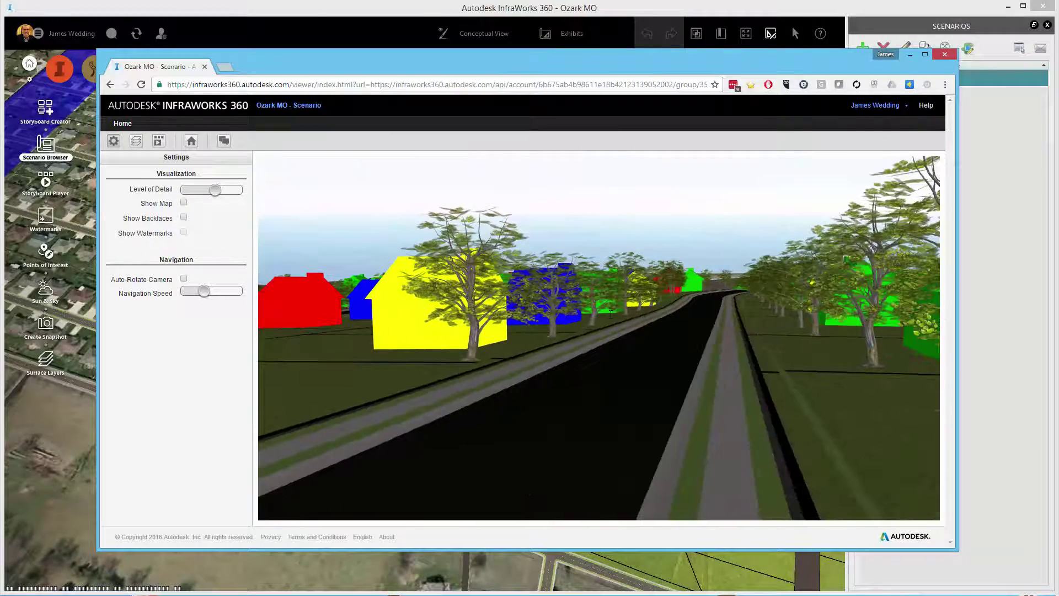